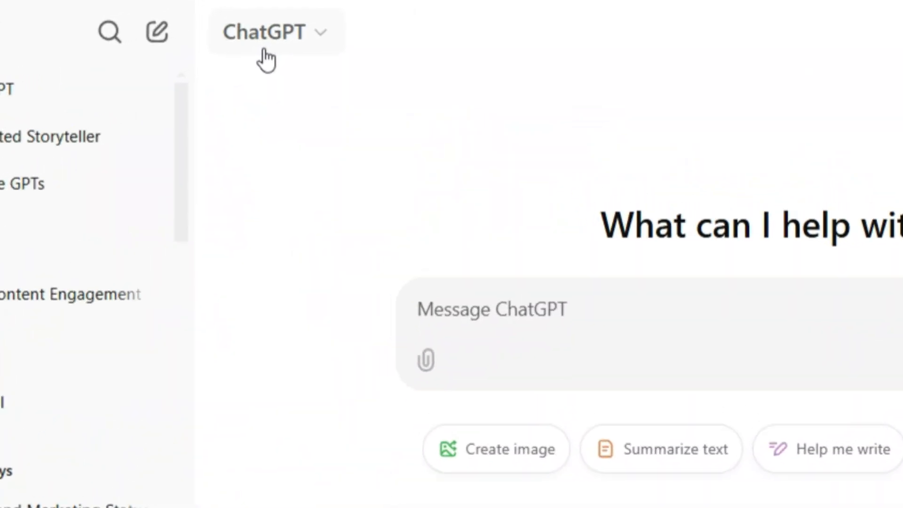
Submit a prompt asking for a 100-word story about a white panda in the jungle with an image prompt for each scene.
{"action": "left_click", "coordinate": [459, 266]}
{"action": "type", "text": "Write a 100-word story about a beautiful white panda in the jungle for a YouTube video. Also, write an image prompt for each scene."}
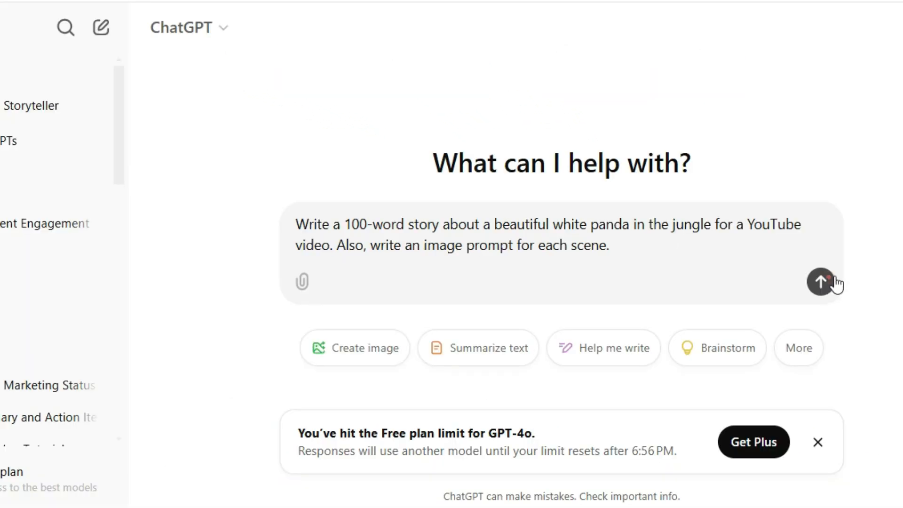
{"action": "left_click", "coordinate": [825, 281]}
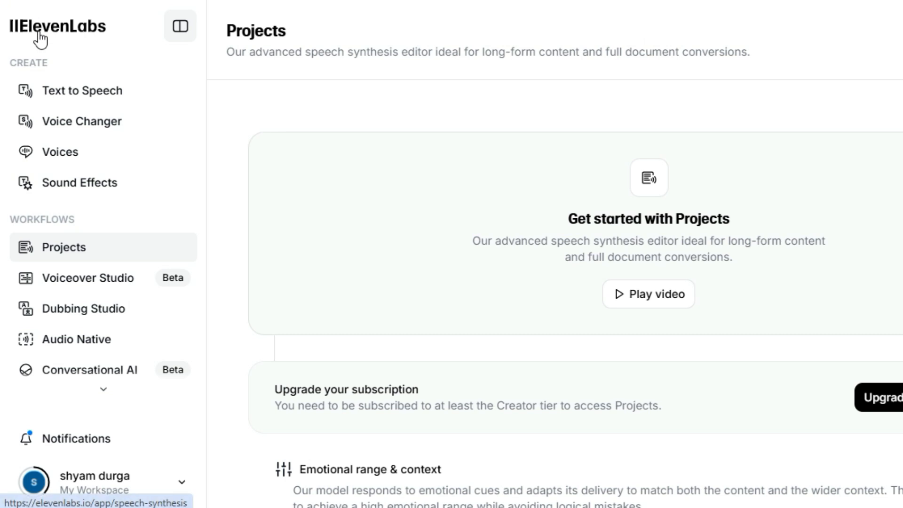
Open Text to Speech and browse the voice library filtered to English language with a British accent.
{"action": "left_click", "coordinate": [101, 94]}
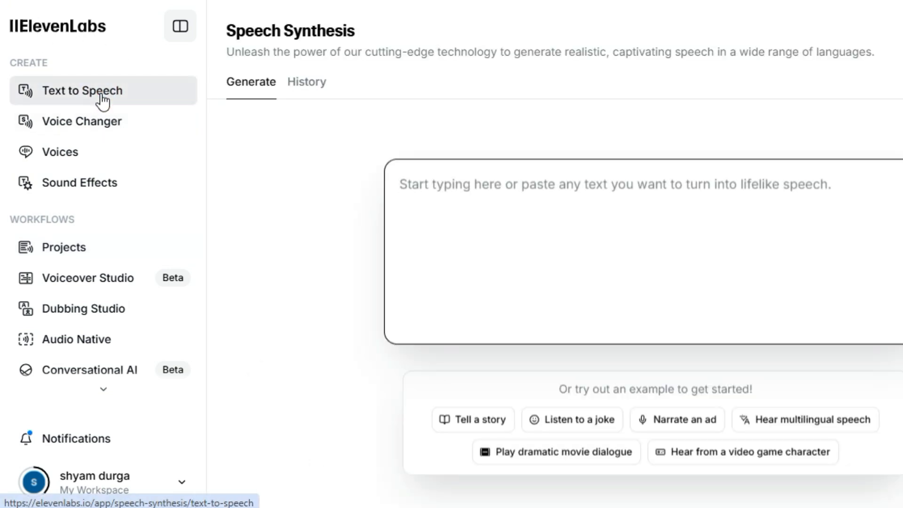
{"action": "left_click", "coordinate": [462, 356]}
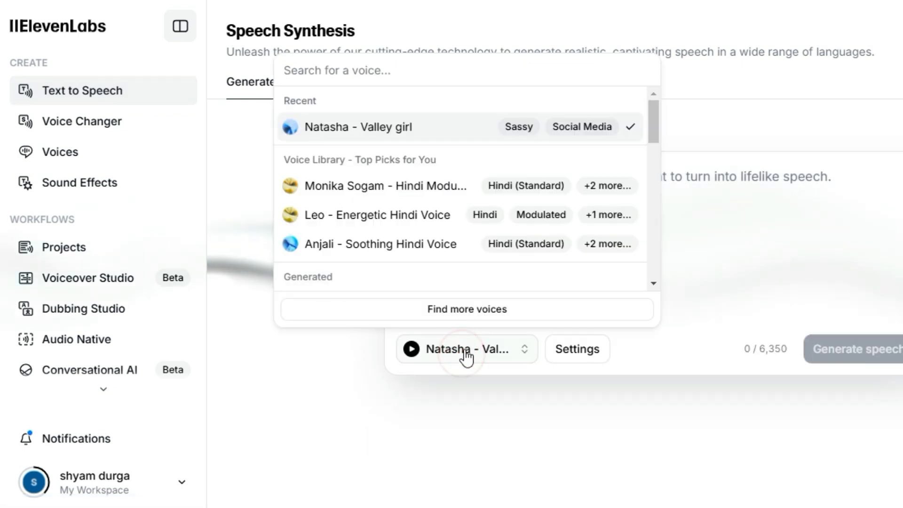
{"action": "left_click", "coordinate": [476, 311]}
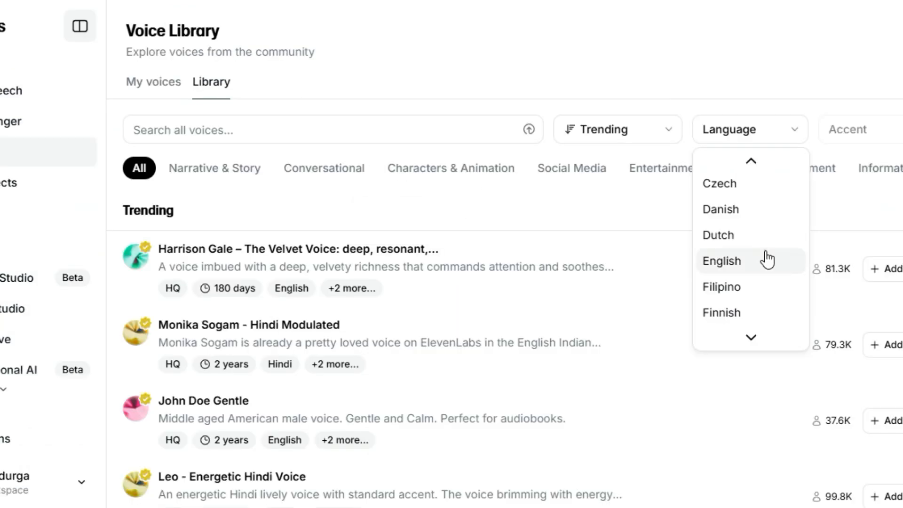
{"action": "left_click", "coordinate": [764, 254]}
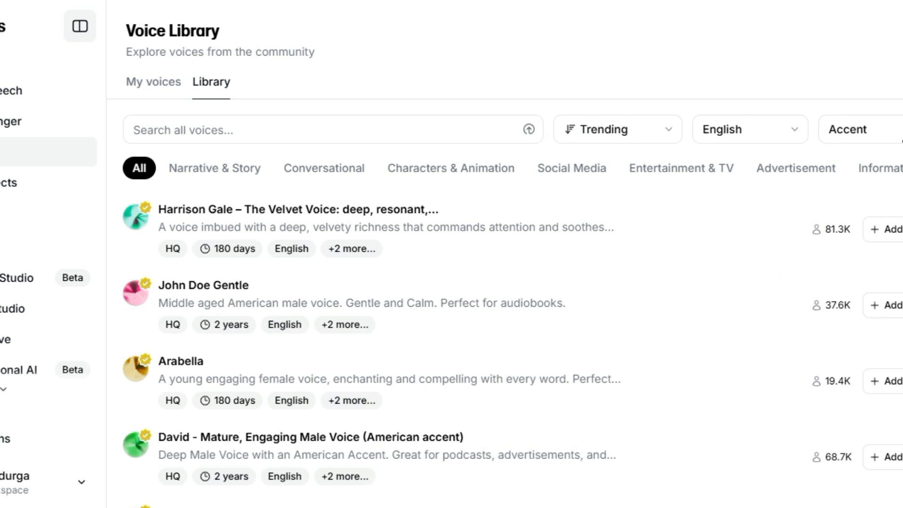
{"action": "left_click", "coordinate": [901, 130]}
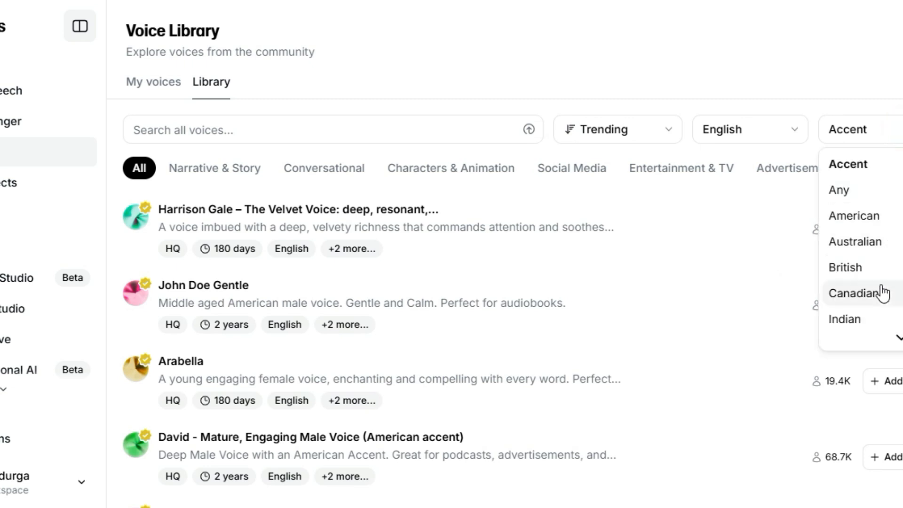
{"action": "left_click", "coordinate": [879, 267]}
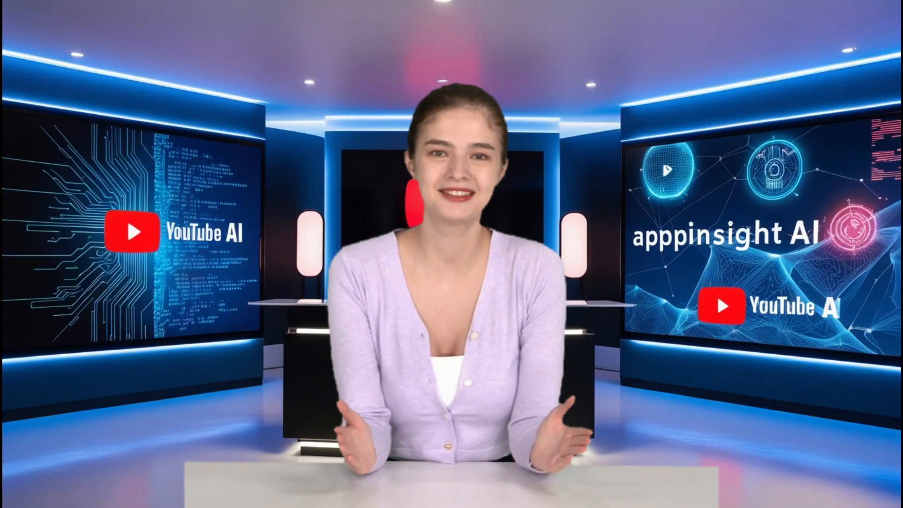
Preview several British voices in the library to compare them.
{"action": "left_click", "coordinate": [134, 221]}
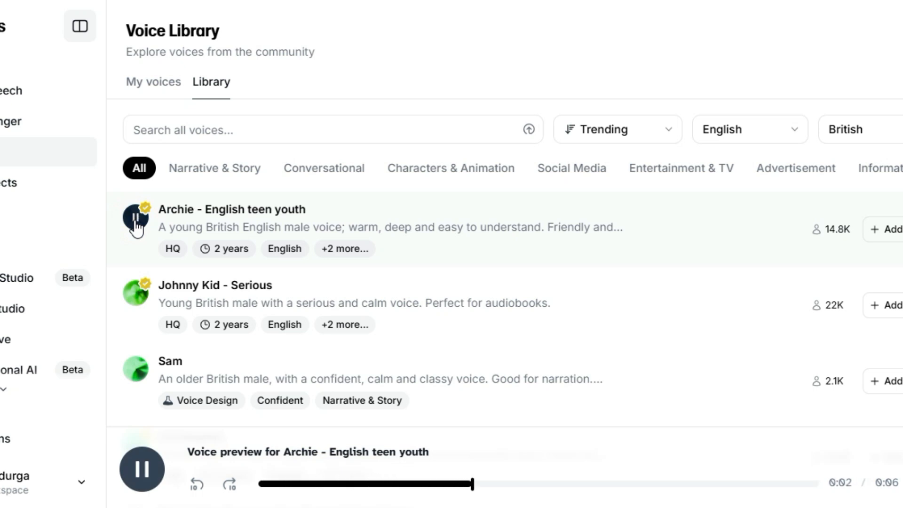
{"action": "scroll", "coordinate": [256, 286], "scroll_direction": "down", "scroll_amount": 2}
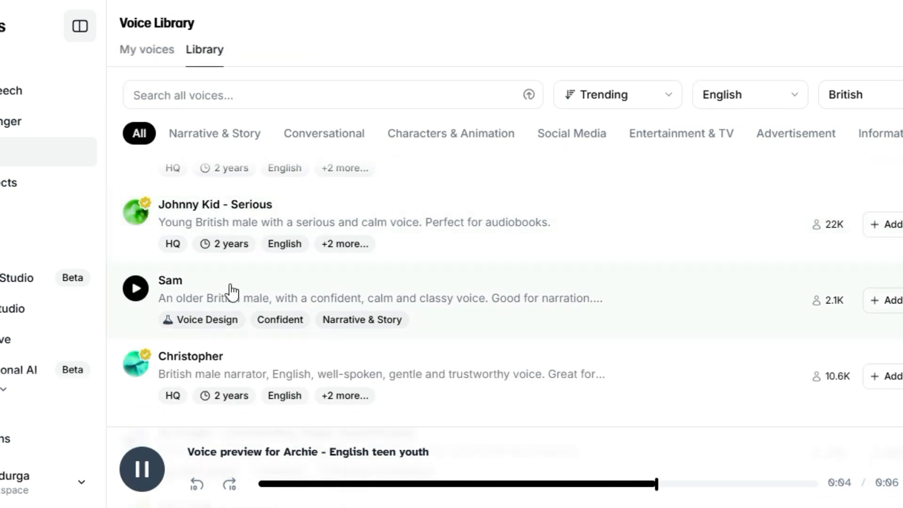
{"action": "left_click", "coordinate": [136, 288]}
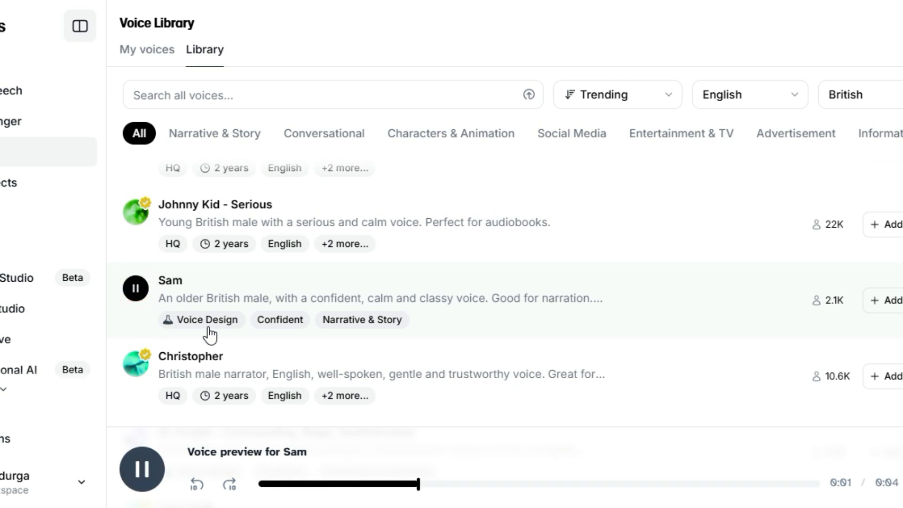
{"action": "scroll", "coordinate": [212, 333], "scroll_direction": "down", "scroll_amount": 2}
{"action": "left_click", "coordinate": [142, 286]}
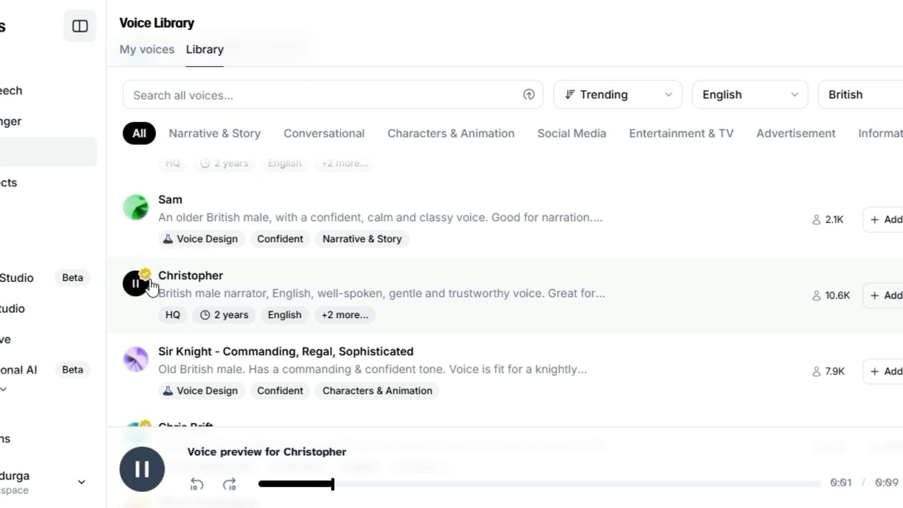
{"action": "left_click", "coordinate": [320, 99]}
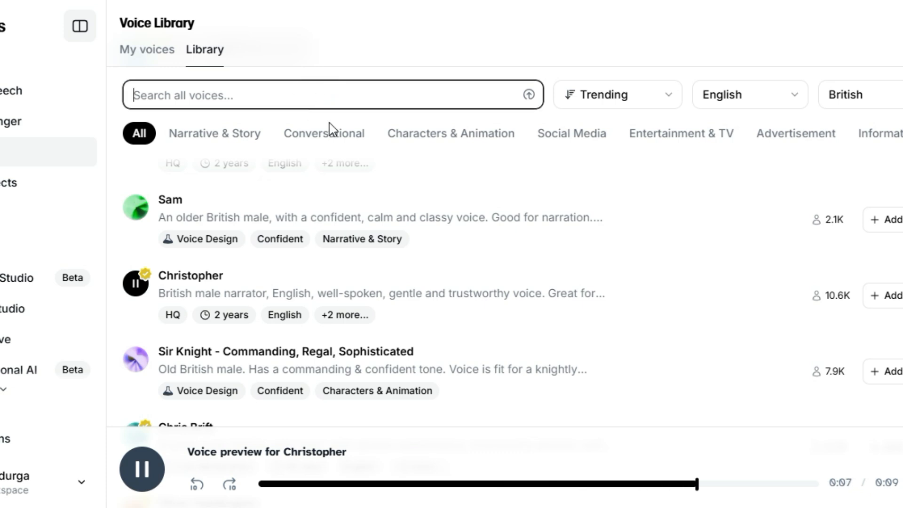
{"action": "scroll", "coordinate": [373, 305], "scroll_direction": "down", "scroll_amount": 3}
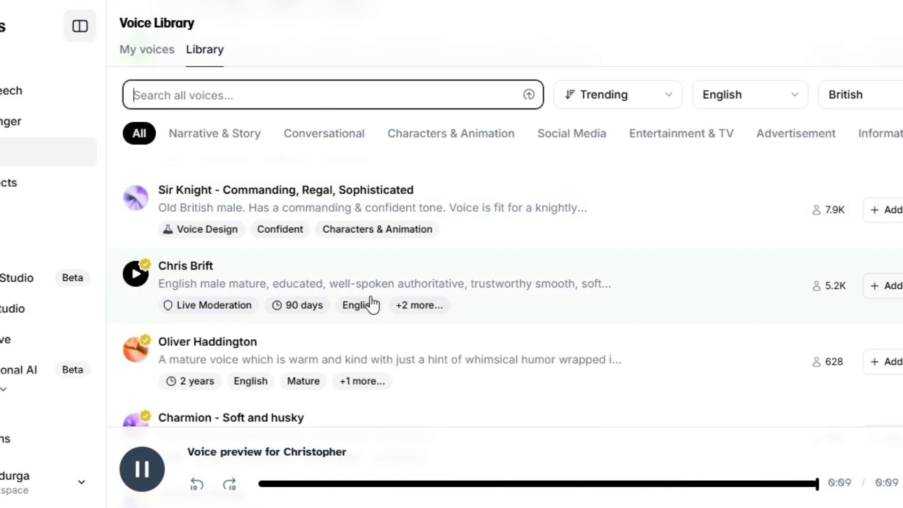
{"action": "scroll", "coordinate": [374, 305], "scroll_direction": "down", "scroll_amount": 3}
{"action": "left_click", "coordinate": [141, 348]}
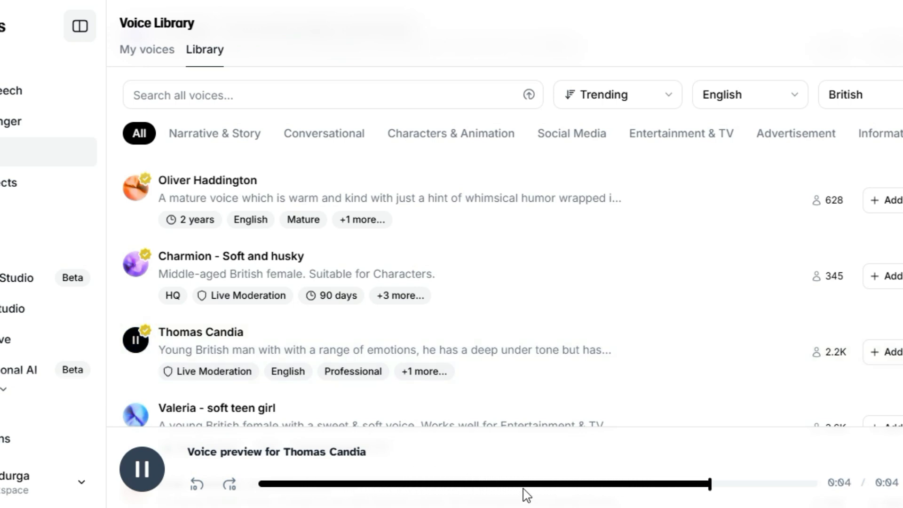
Search for the Alexander Kensington voice and select it for use.
{"action": "left_click", "coordinate": [201, 100]}
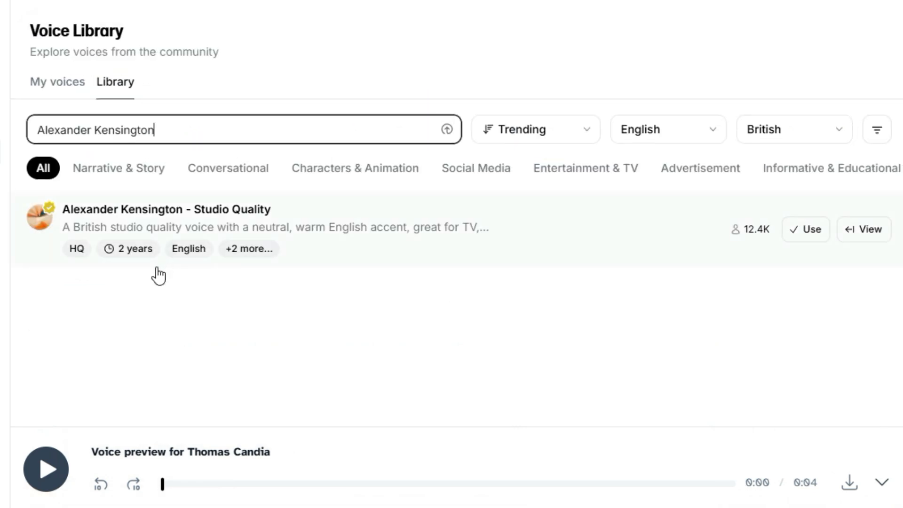
{"action": "left_click", "coordinate": [794, 239]}
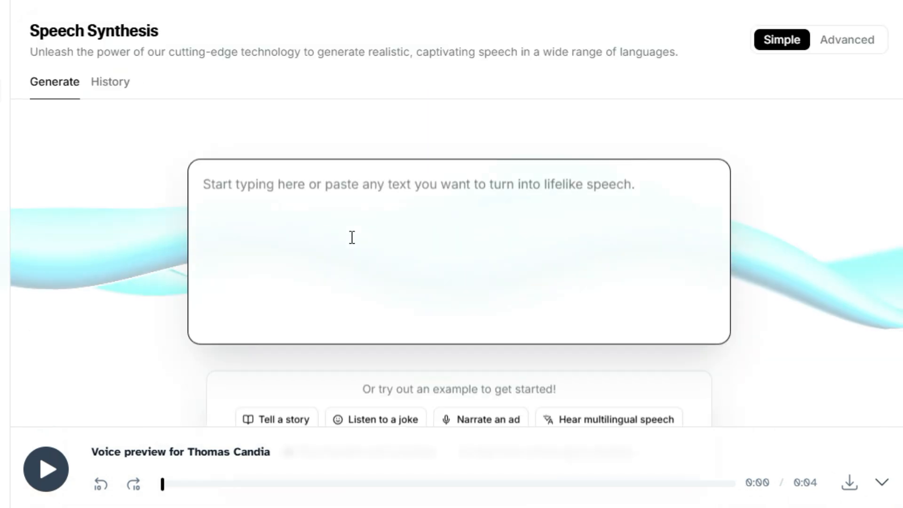
Copy the panda story from the chat and paste it into the speech text box.
{"action": "left_click", "coordinate": [348, 236]}
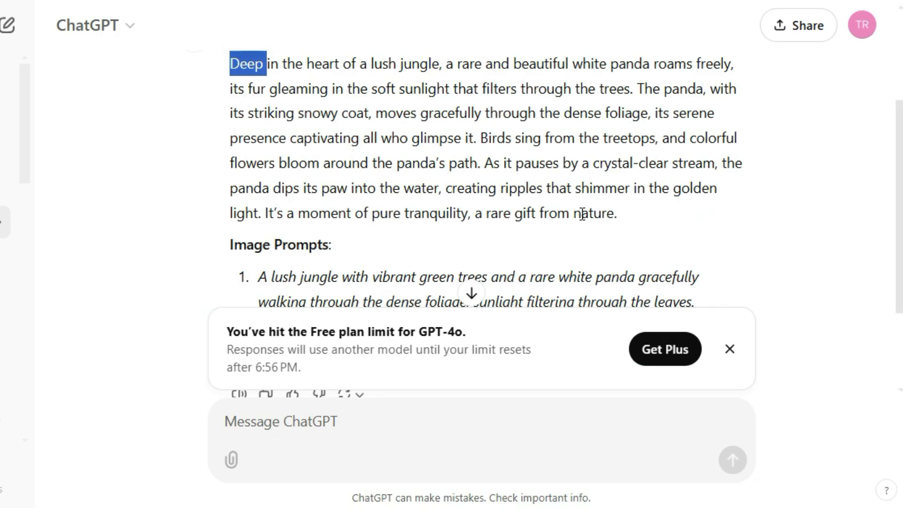
{"action": "triple_click", "coordinate": [583, 214]}
{"action": "key", "text": "ctrl+c"}
{"action": "scroll", "coordinate": [583, 214], "scroll_direction": "up", "scroll_amount": 3}
{"action": "scroll", "coordinate": [593, 193], "scroll_direction": "down", "scroll_amount": 3}
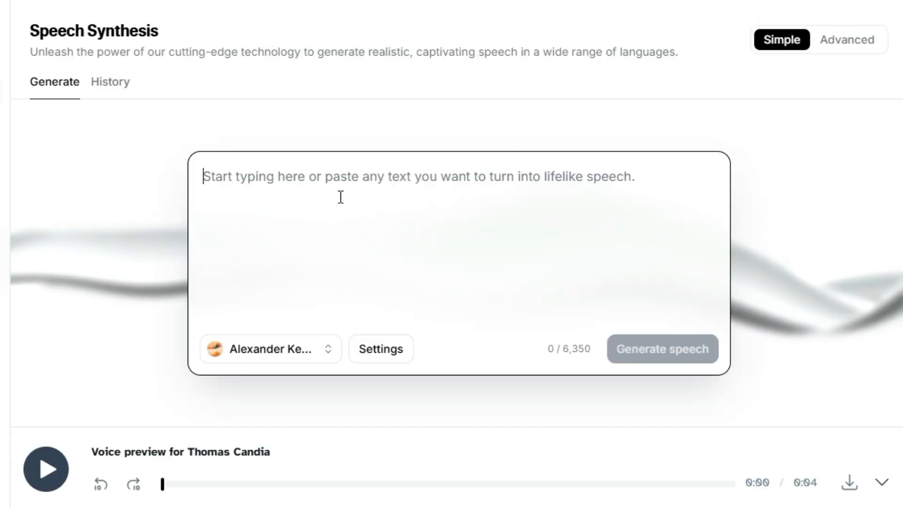
{"action": "left_click", "coordinate": [339, 195]}
{"action": "key", "text": "ctrl+v"}
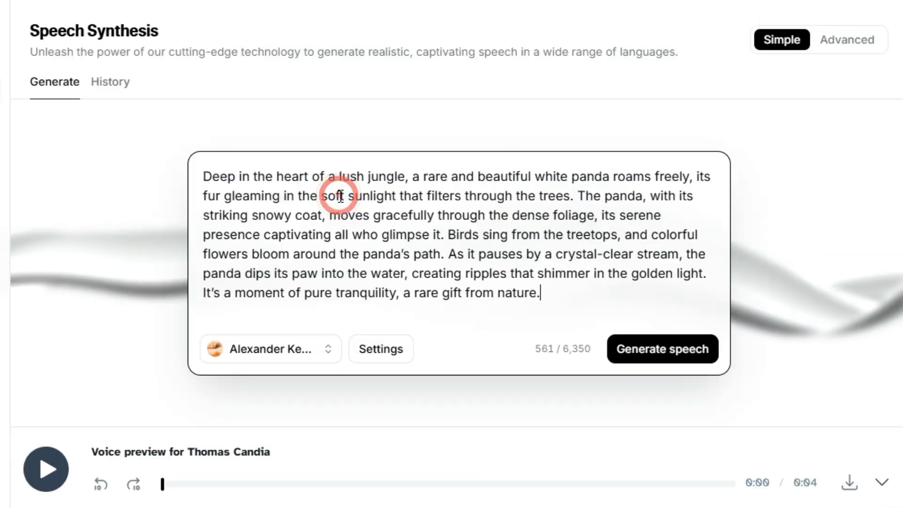
Generate speech from the story with the Alexander Kensington voice and download the audio.
{"action": "left_click", "coordinate": [670, 358]}
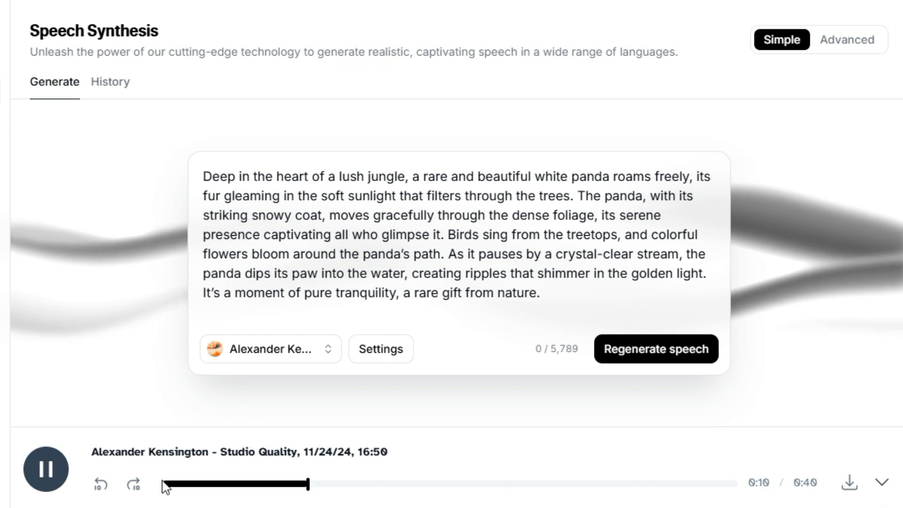
{"action": "left_click", "coordinate": [849, 482]}
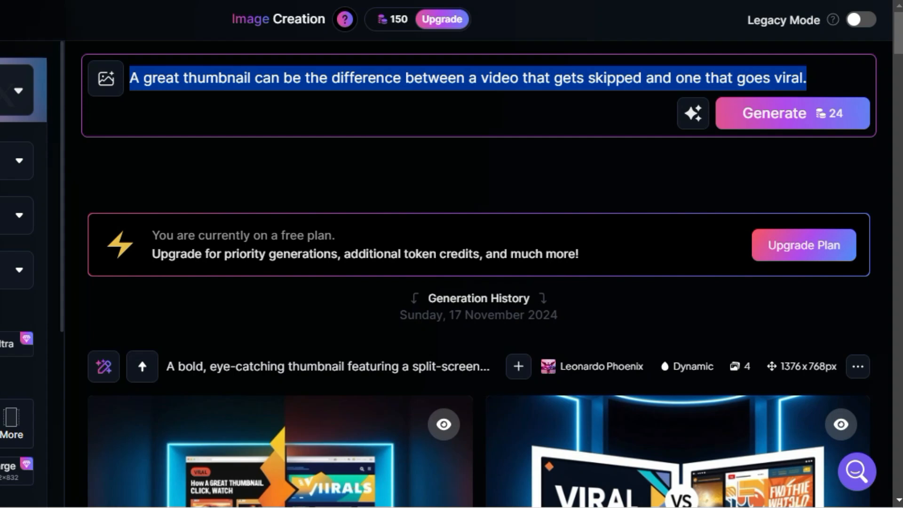
Paste the first scene's image prompt about a lush jungle and white panda, then generate images.
{"action": "type", "text": "A lush jungle with vibrant green trees and a rare white panda gracefully walking through the dense foliage, sunlight filtering through the leaves."}
{"action": "left_click", "coordinate": [762, 164]}
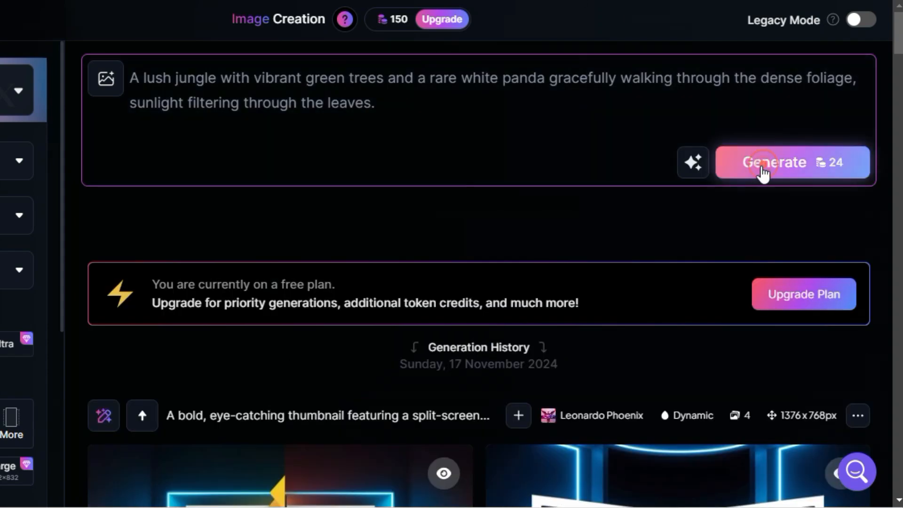
Open one of the generated jungle panda images and download it.
{"action": "scroll", "coordinate": [746, 176], "scroll_direction": "down", "scroll_amount": 5}
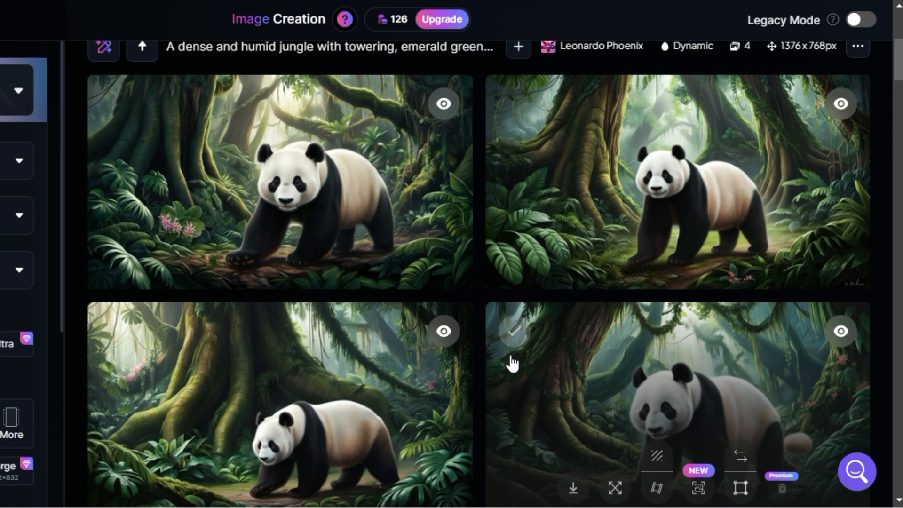
{"action": "scroll", "coordinate": [521, 339], "scroll_direction": "down", "scroll_amount": 1}
{"action": "scroll", "coordinate": [521, 339], "scroll_direction": "up", "scroll_amount": 1}
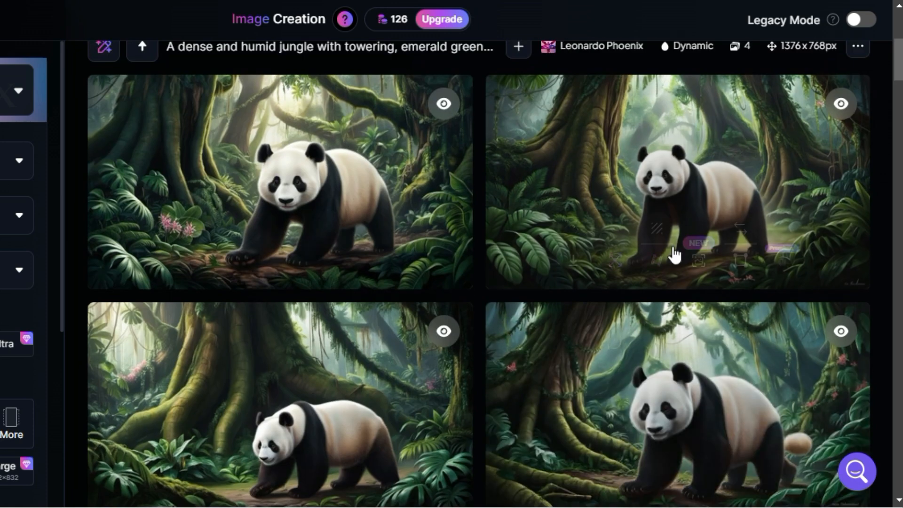
{"action": "left_click", "coordinate": [397, 173]}
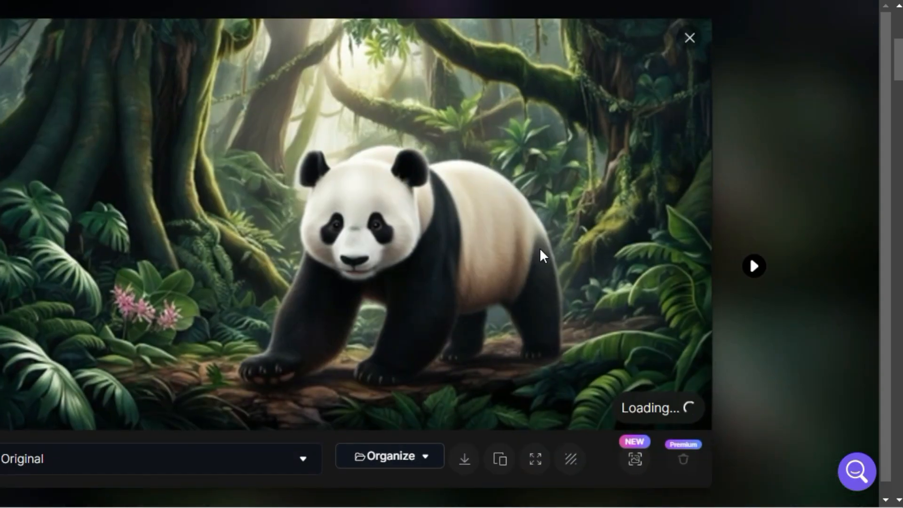
{"action": "left_click", "coordinate": [465, 460]}
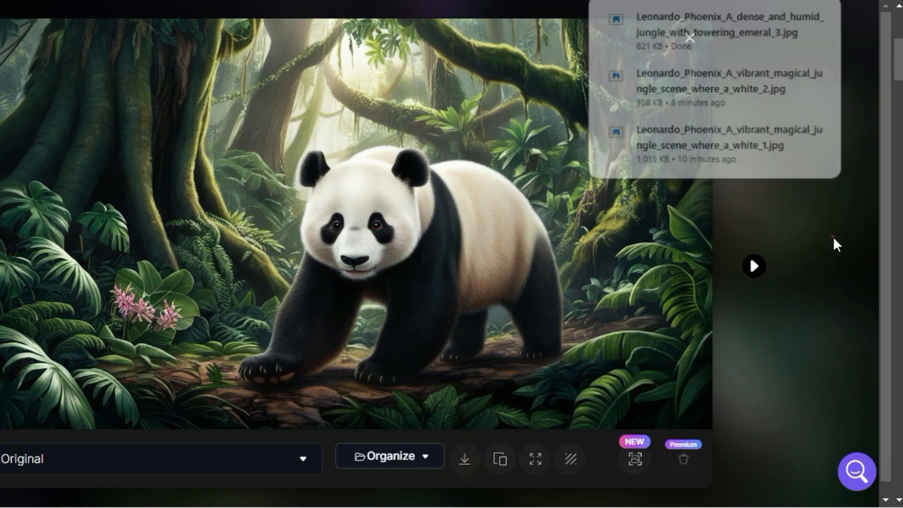
Replace the prompt with the next scene's prompt about a serene white panda near a sparkling stream and generate images.
{"action": "left_click", "coordinate": [833, 244]}
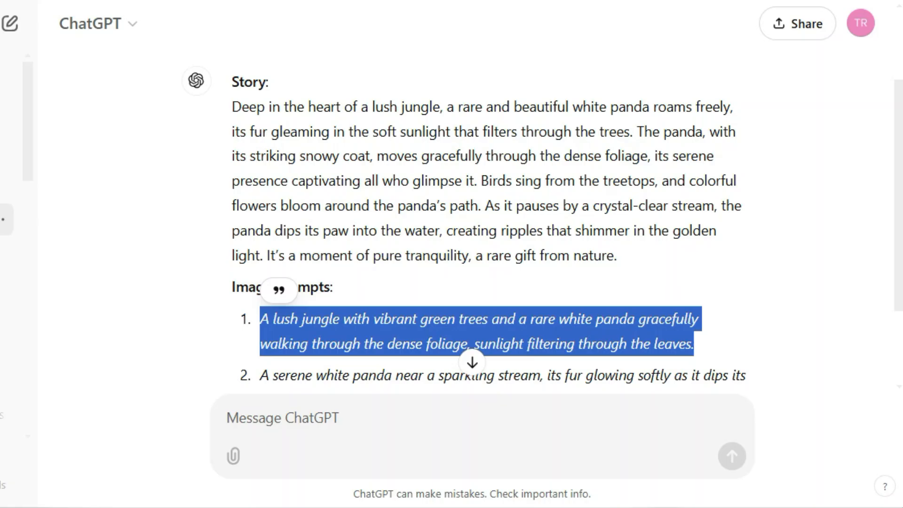
{"action": "scroll", "coordinate": [293, 264], "scroll_direction": "down", "scroll_amount": 3}
{"action": "left_click_drag", "start_coordinate": [262, 258], "coordinate": [681, 282]}
{"action": "key", "text": "ctrl+c"}
{"action": "left_click", "coordinate": [421, 175]}
{"action": "key", "text": "ctrl+a"}
{"action": "key", "text": "ctrl+v"}
{"action": "key", "text": "ctrl+a"}
{"action": "left_click", "coordinate": [133, 151]}
{"action": "key", "text": "BackSpace"}
{"action": "key", "text": "BackSpace"}
{"action": "left_click", "coordinate": [770, 240]}
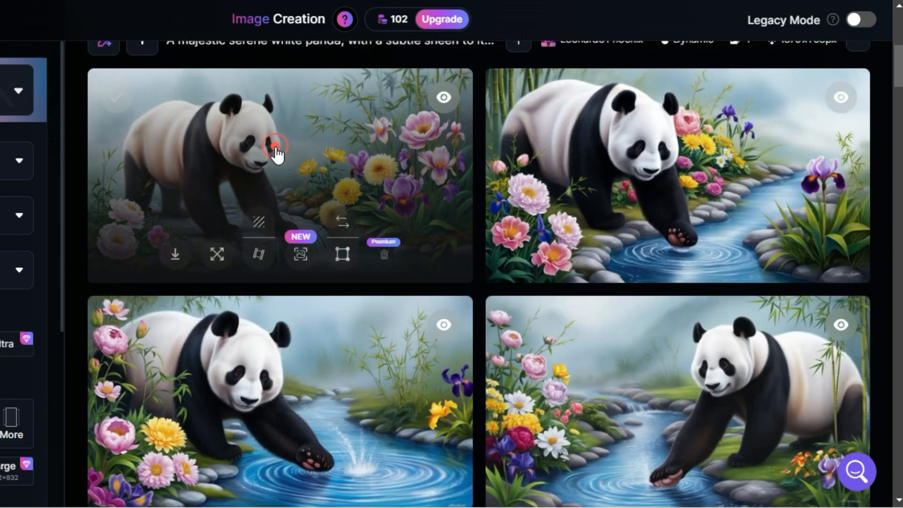
Open and download the stream-side panda images, previewing them at full size.
{"action": "left_click", "coordinate": [276, 151]}
{"action": "left_click", "coordinate": [464, 458]}
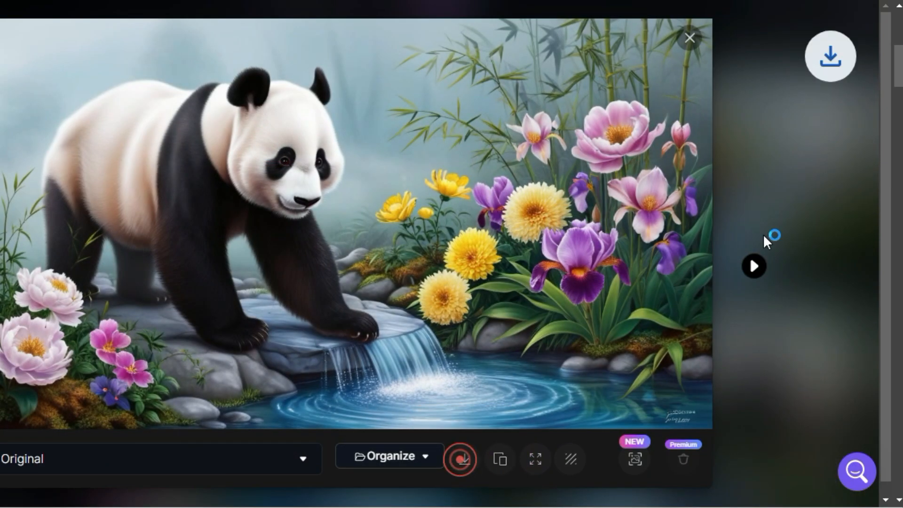
{"action": "left_click", "coordinate": [509, 86]}
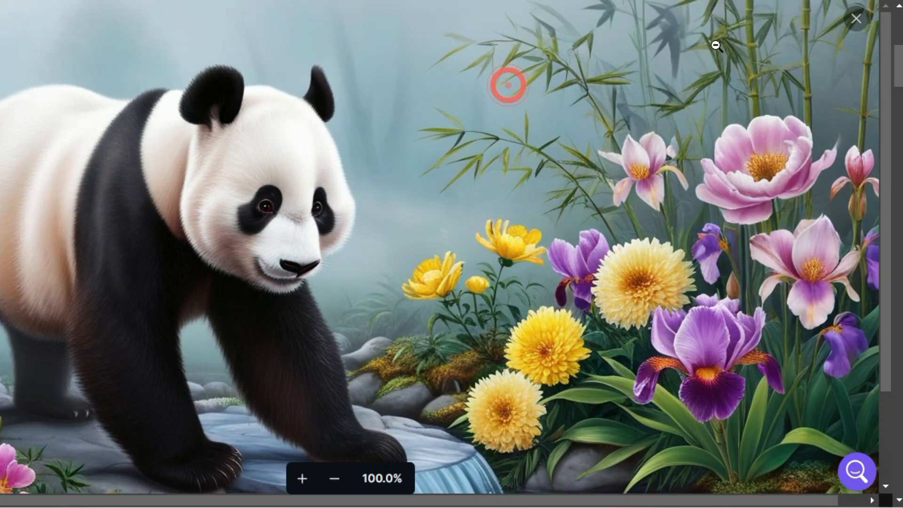
{"action": "left_click", "coordinate": [859, 21]}
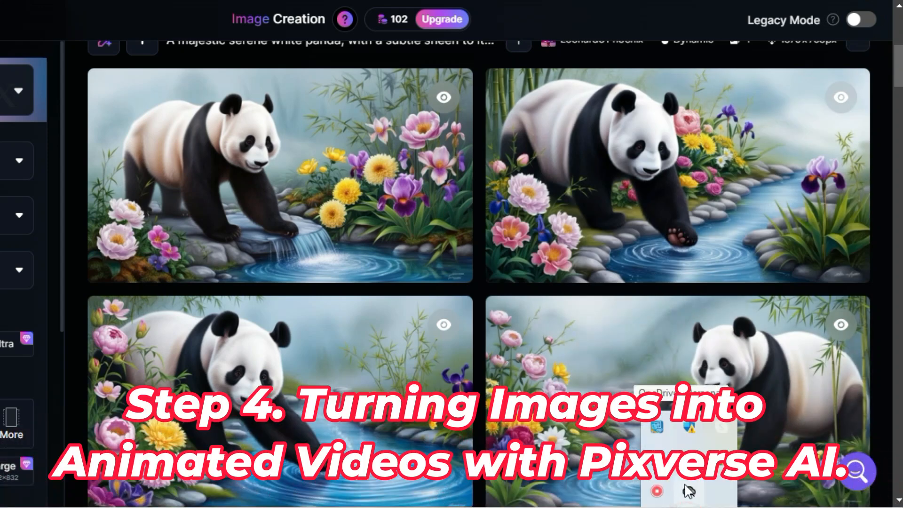
{"action": "left_click", "coordinate": [696, 170]}
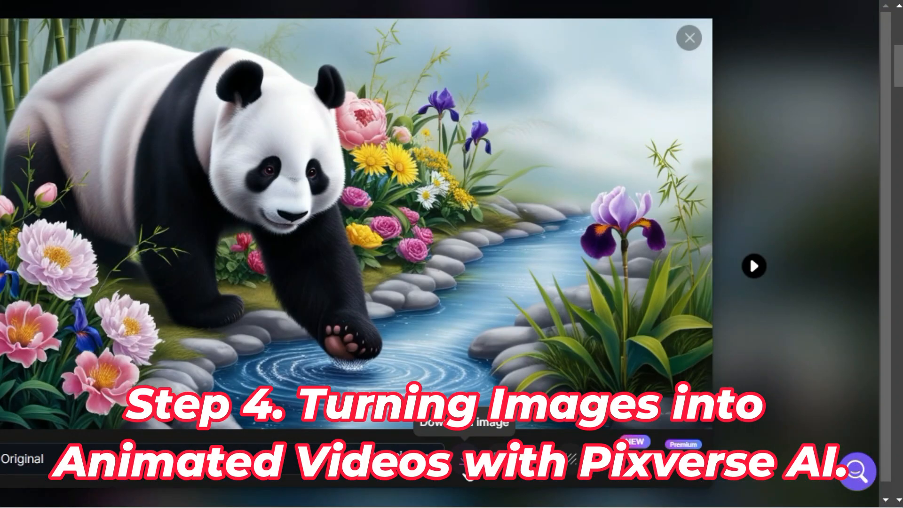
{"action": "left_click", "coordinate": [689, 38]}
{"action": "scroll", "coordinate": [763, 294], "scroll_direction": "down", "scroll_amount": 3}
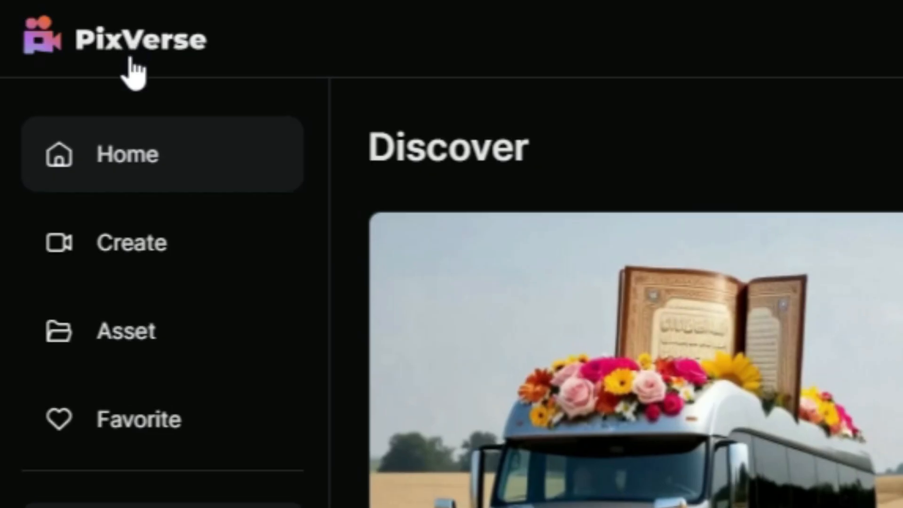
Switch to PixVerse, attach the downloaded jungle panda image and paste the first scene's jungle prompt.
{"action": "left_click", "coordinate": [177, 411]}
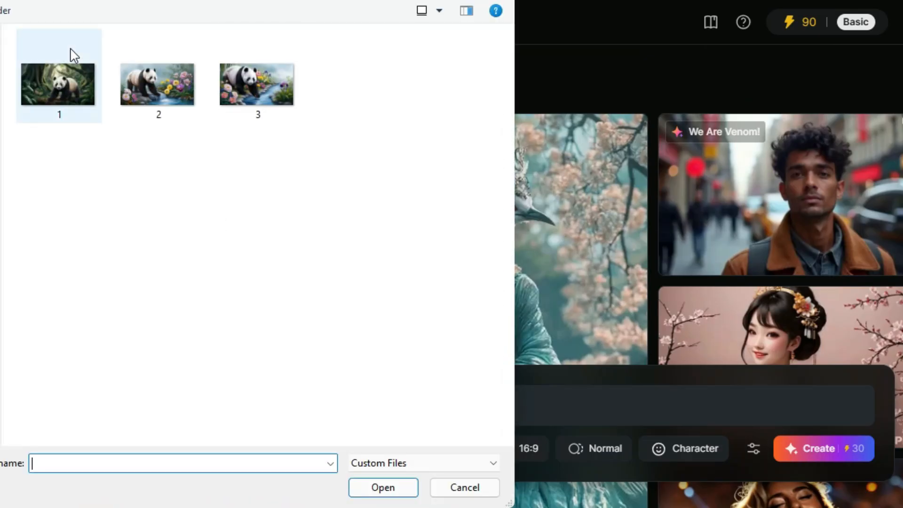
{"action": "double_click", "coordinate": [49, 84]}
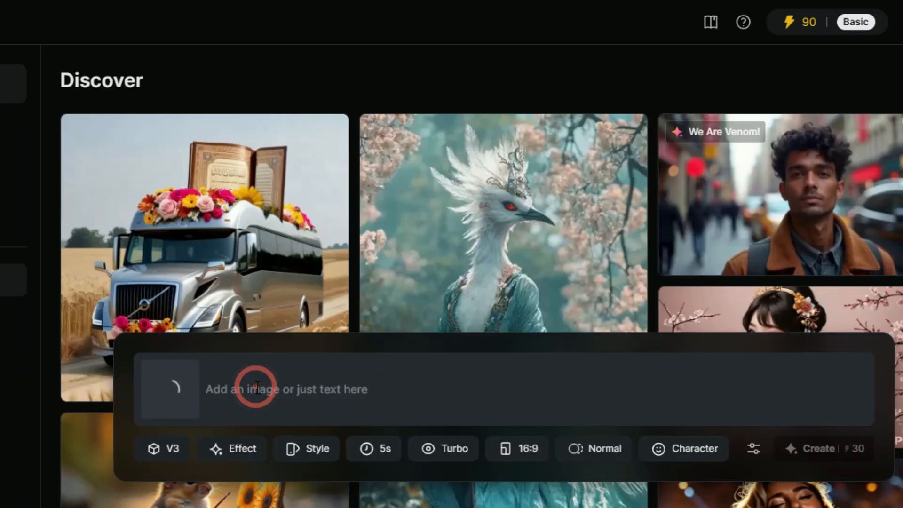
{"action": "type", "text": "A lush jungle with vibrant green trees and a rare white panda gracefully walking through the dense foliage, sunlight filtering through the leaves."}
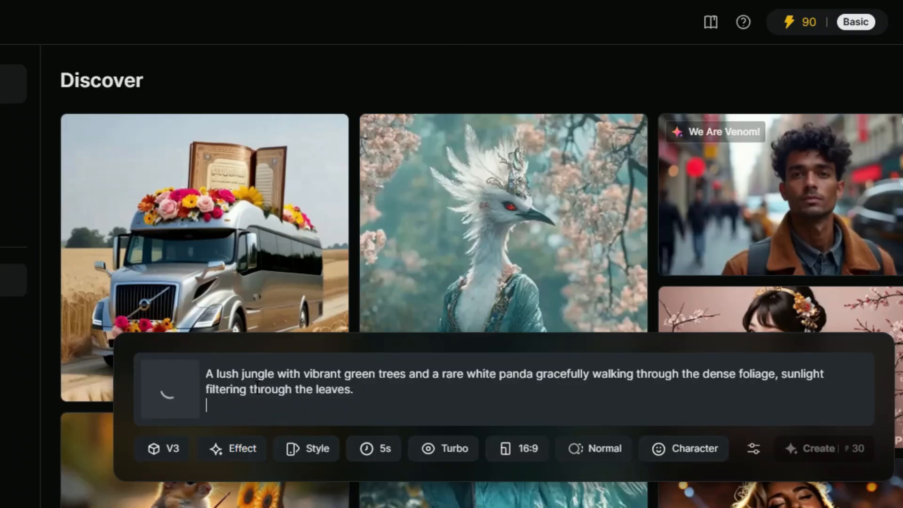
Set the video model to V2.5 and duration to 10s, then create the first scene animation.
{"action": "left_click", "coordinate": [181, 451]}
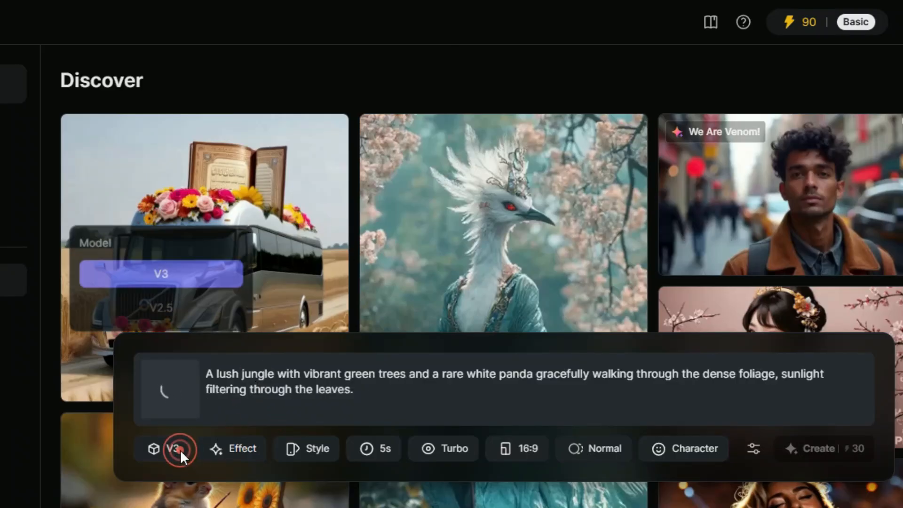
{"action": "left_click", "coordinate": [179, 306]}
{"action": "left_click", "coordinate": [238, 452]}
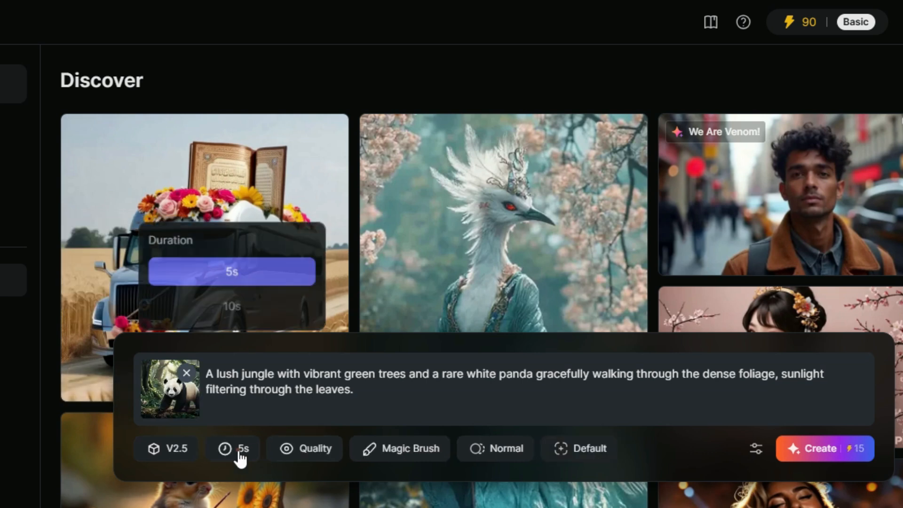
{"action": "left_click", "coordinate": [238, 306]}
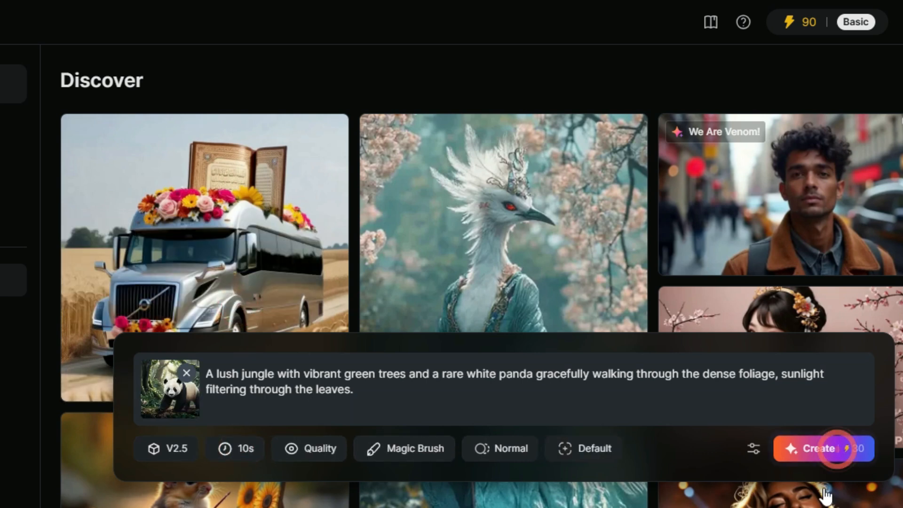
{"action": "left_click", "coordinate": [849, 444]}
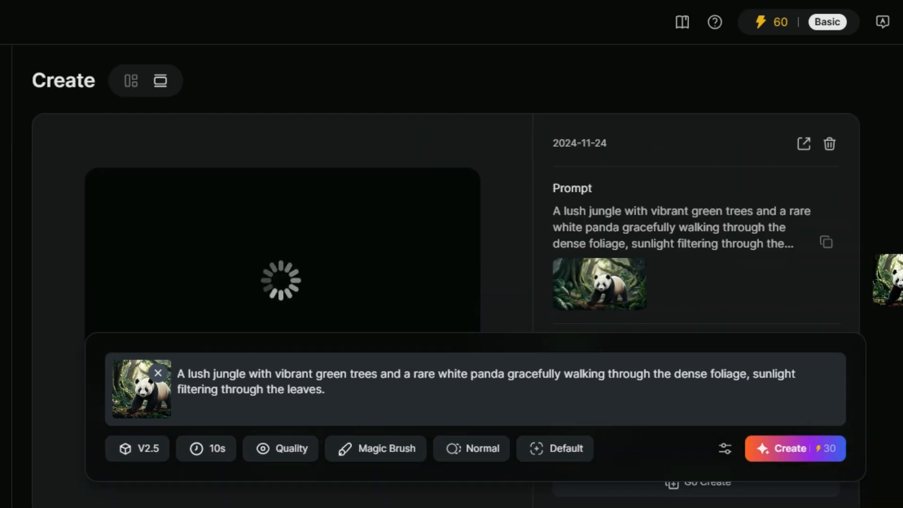
Attach the stream-side panda image, paste the second scene's prompt from ChatGPT and create its animation.
{"action": "left_click", "coordinate": [151, 407]}
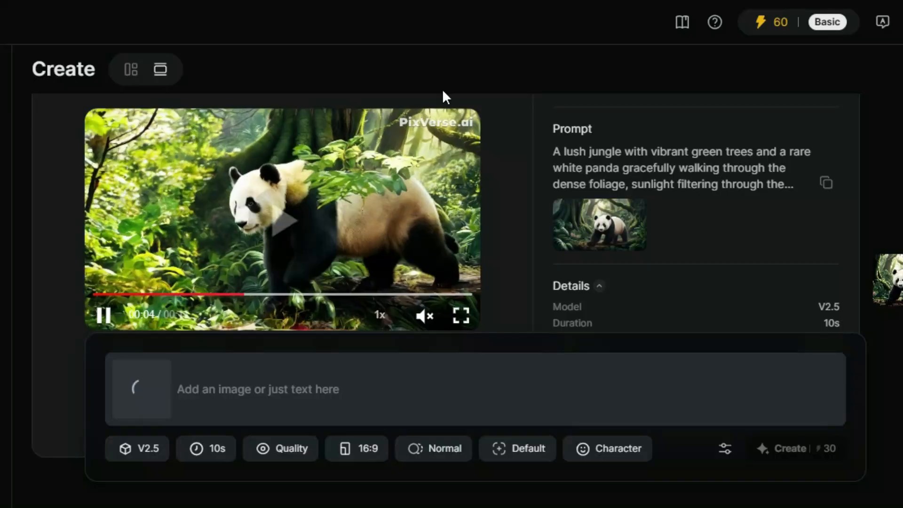
{"action": "left_click", "coordinate": [262, 377]}
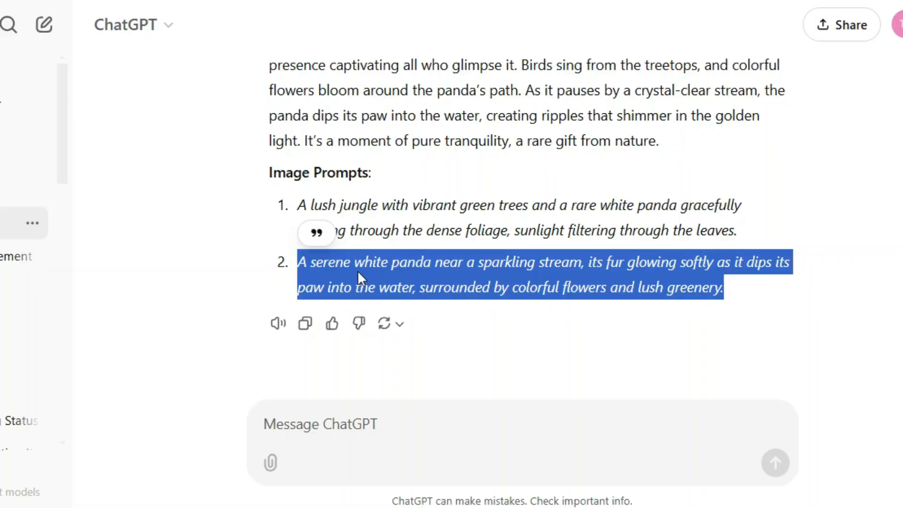
{"action": "left_click_drag", "start_coordinate": [303, 262], "coordinate": [727, 289]}
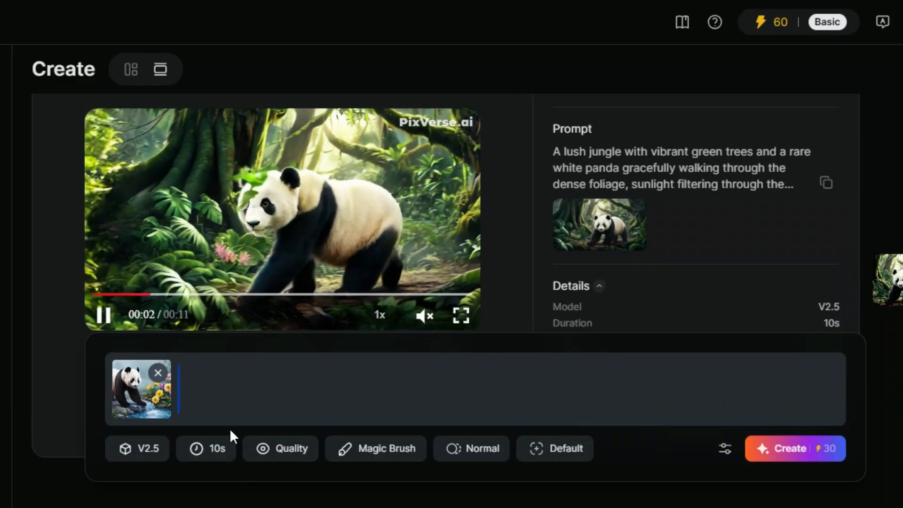
{"action": "key", "text": "ctrl+v"}
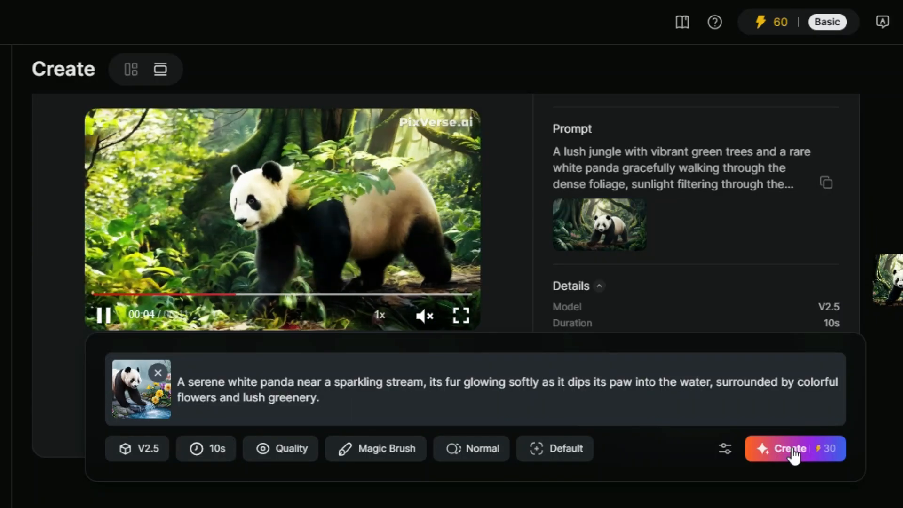
{"action": "left_click", "coordinate": [793, 453]}
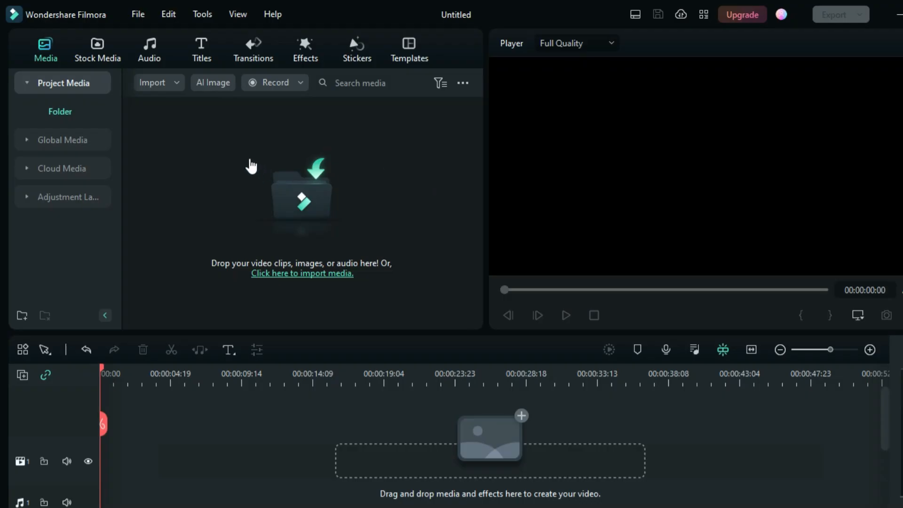
Switch to Filmora and import all files from the panda story folder into the project media.
{"action": "left_click", "coordinate": [251, 165]}
{"action": "left_click", "coordinate": [250, 159]}
{"action": "left_click", "coordinate": [238, 241]}
{"action": "key", "text": "ctrl+a"}
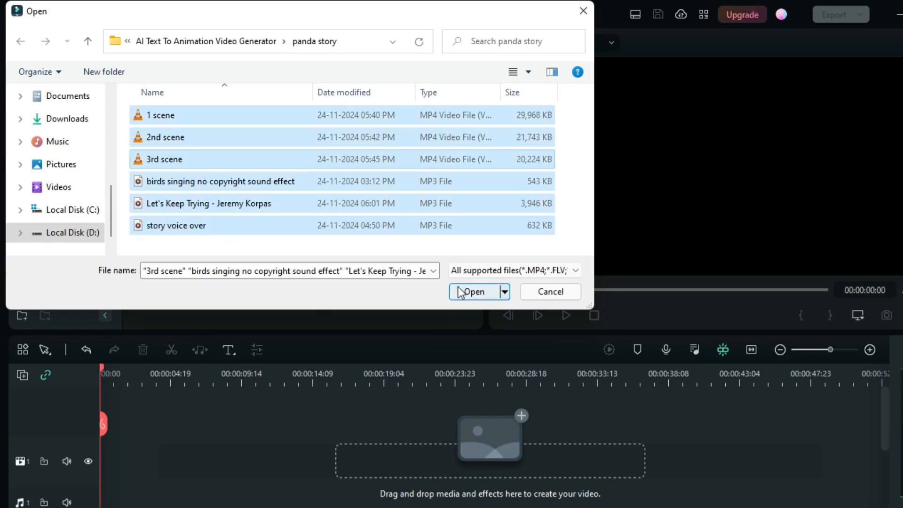
{"action": "left_click", "coordinate": [474, 292]}
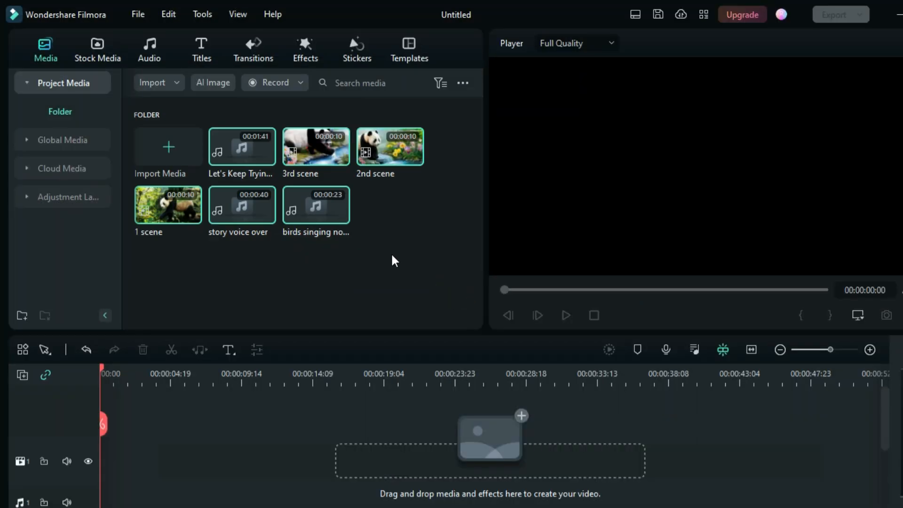
Place the story voice over audio on the timeline's audio track, starting at the beginning.
{"action": "left_click", "coordinate": [392, 256]}
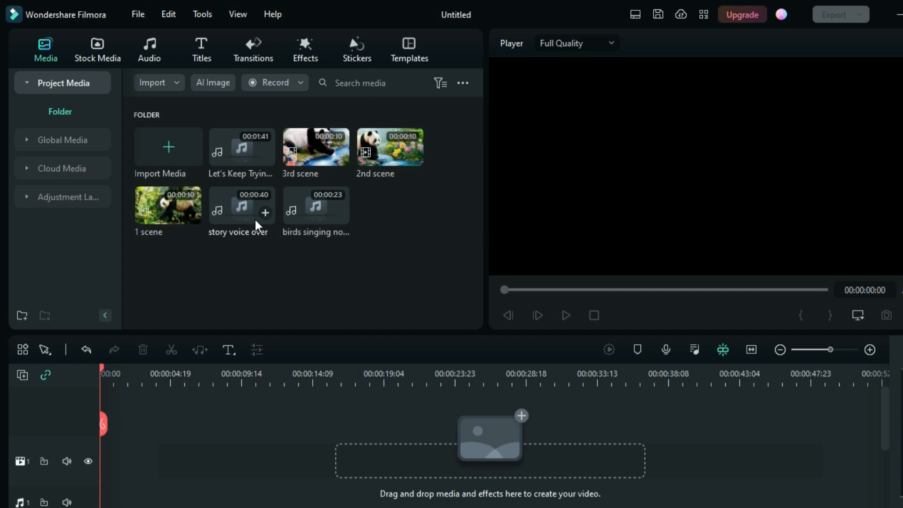
{"action": "left_click_drag", "start_coordinate": [211, 391], "coordinate": [225, 305]}
{"action": "left_click_drag", "start_coordinate": [204, 356], "coordinate": [171, 457]}
{"action": "left_click_drag", "start_coordinate": [275, 466], "coordinate": [200, 460]}
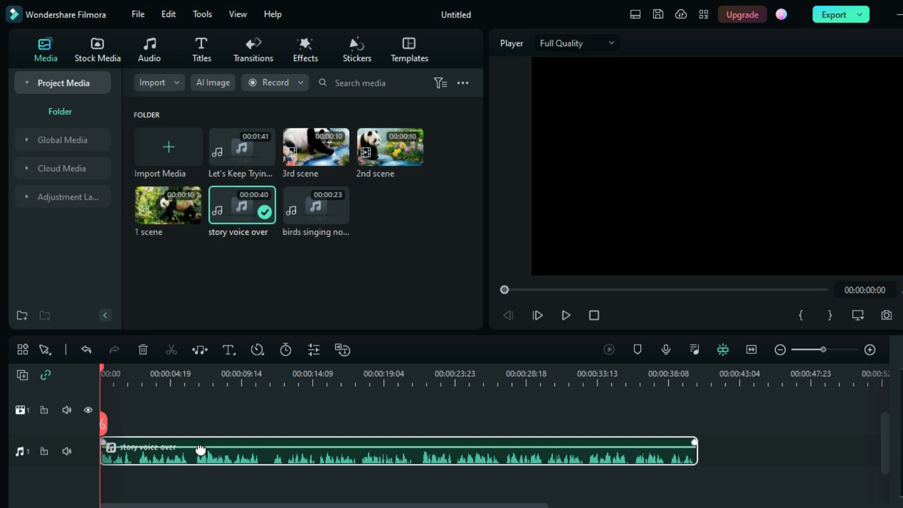
Add the 1 scene, 2nd scene and 3rd scene clips in order on the video track, plus another 1 scene copy.
{"action": "scroll", "coordinate": [243, 404], "scroll_direction": "up", "scroll_amount": 2}
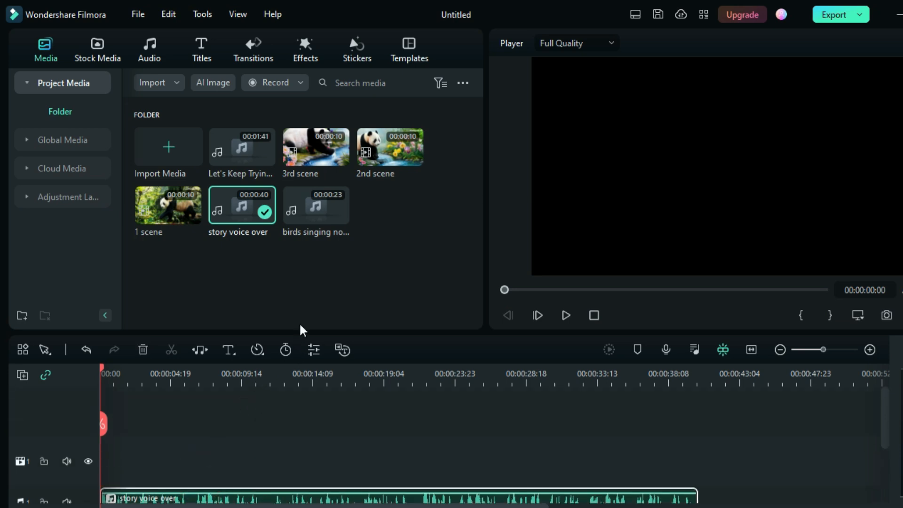
{"action": "left_click_drag", "start_coordinate": [174, 218], "coordinate": [137, 461]}
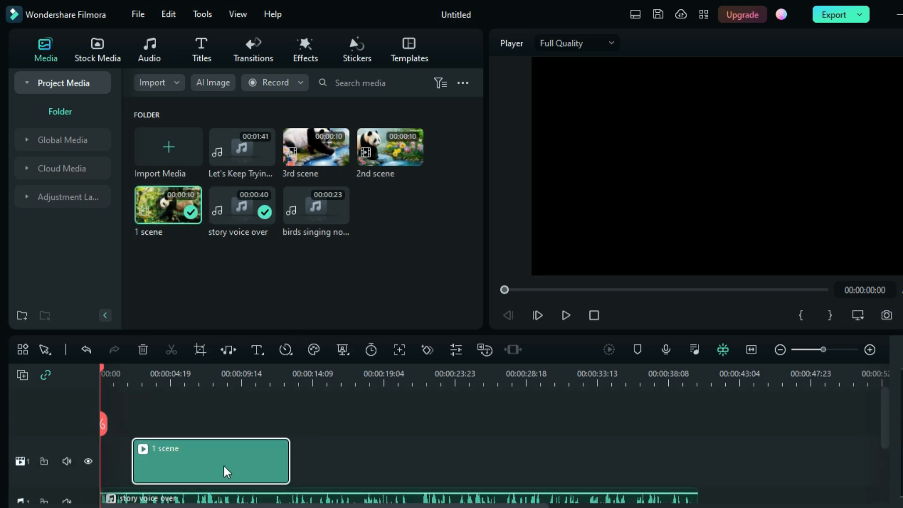
{"action": "left_click_drag", "start_coordinate": [223, 468], "coordinate": [145, 474]}
{"action": "left_click", "coordinate": [413, 154]}
{"action": "left_click_drag", "start_coordinate": [317, 147], "coordinate": [439, 459]}
{"action": "left_click_drag", "start_coordinate": [168, 207], "coordinate": [590, 464]}
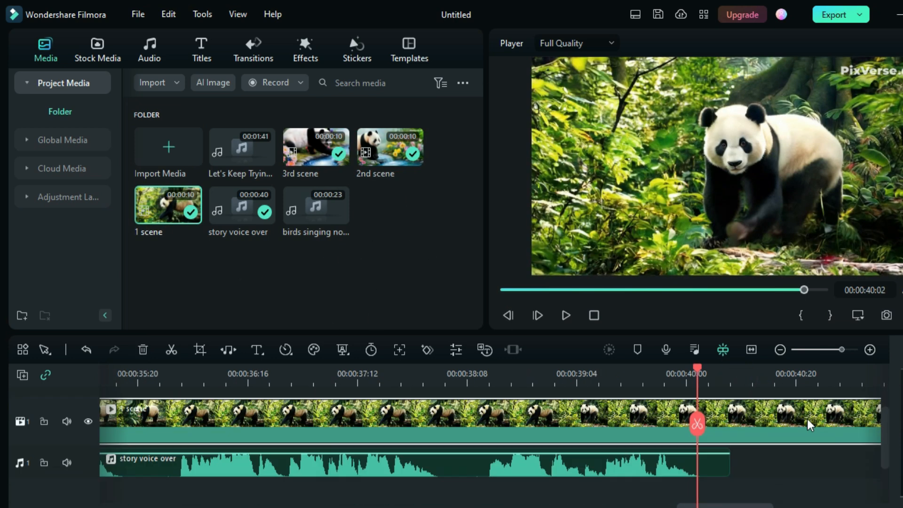
Split the video track where the voice over ends and delete the trailing part.
{"action": "left_click", "coordinate": [754, 381]}
{"action": "mouse_move", "coordinate": [843, 350]}
{"action": "left_mouse_down"}
{"action": "mouse_move", "coordinate": [853, 349]}
{"action": "mouse_move", "coordinate": [826, 350]}
{"action": "left_mouse_up"}
{"action": "left_click", "coordinate": [736, 425]}
{"action": "key", "text": "Delete"}
{"action": "left_click", "coordinate": [744, 464]}
Add the Let's Keep Trying music to a second audio track and cut off the part beyond the voice over.
{"action": "key", "text": "Delete"}
{"action": "scroll", "coordinate": [348, 423], "scroll_direction": "down", "scroll_amount": 1}
{"action": "left_click_drag", "start_coordinate": [238, 165], "coordinate": [103, 430]}
{"action": "left_click_drag", "start_coordinate": [268, 420], "coordinate": [268, 433]}
{"action": "left_click_drag", "start_coordinate": [268, 505], "coordinate": [685, 506]}
{"action": "left_click", "coordinate": [621, 381]}
{"action": "left_click", "coordinate": [627, 425]}
Split the music clip at several points, shift it along its track and delete unwanted segments.
{"action": "key", "text": "Delete"}
{"action": "left_click_drag", "start_coordinate": [827, 350], "coordinate": [815, 350]}
{"action": "left_click", "coordinate": [235, 381]}
{"action": "left_click", "coordinate": [235, 424]}
{"action": "left_click_drag", "start_coordinate": [409, 421], "coordinate": [175, 435]}
{"action": "left_click", "coordinate": [141, 381]}
{"action": "left_click", "coordinate": [142, 424]}
{"action": "left_click", "coordinate": [128, 428]}
Trim the music clip's remaining start and move it to the beginning of the timeline.
{"action": "key", "text": "Delete"}
{"action": "left_click_drag", "start_coordinate": [254, 431], "coordinate": [232, 433]}
{"action": "left_click", "coordinate": [158, 380]}
{"action": "left_click", "coordinate": [158, 425]}
{"action": "key", "text": "Delete"}
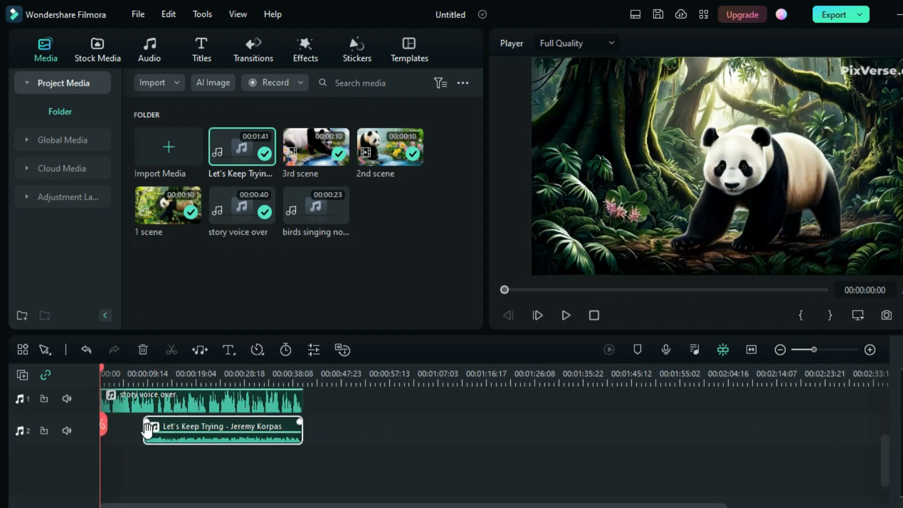
{"action": "left_click_drag", "start_coordinate": [144, 430], "coordinate": [101, 431]}
Add the birds singing sound effect on two tracks, offsetting the second copy, and delete its excess part.
{"action": "left_click_drag", "start_coordinate": [316, 205], "coordinate": [146, 451]}
{"action": "left_click", "coordinate": [357, 380]}
{"action": "key", "text": "ctrl+v"}
{"action": "left_click_drag", "start_coordinate": [410, 463], "coordinate": [240, 454]}
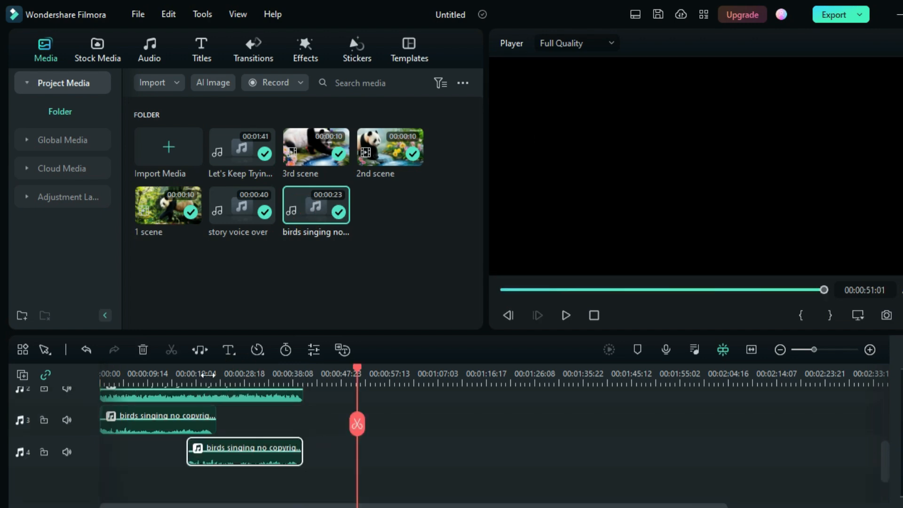
{"action": "left_click", "coordinate": [208, 380]}
{"action": "left_click", "coordinate": [208, 425]}
{"action": "key", "text": "Delete"}
Play back the timeline to preview the edited story video.
{"action": "scroll", "coordinate": [337, 440], "scroll_direction": "up", "scroll_amount": 3}
{"action": "key", "text": "space"}
{"action": "scroll", "coordinate": [340, 440], "scroll_direction": "down", "scroll_amount": 2}
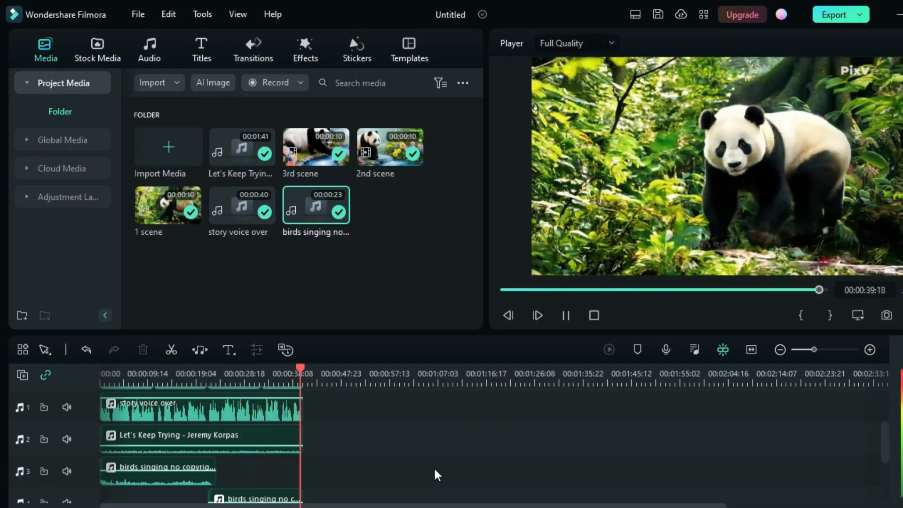
Export the project as Panda story.mp4 and open the exported video.
{"action": "left_click", "coordinate": [831, 14]}
{"action": "left_click", "coordinate": [734, 437]}
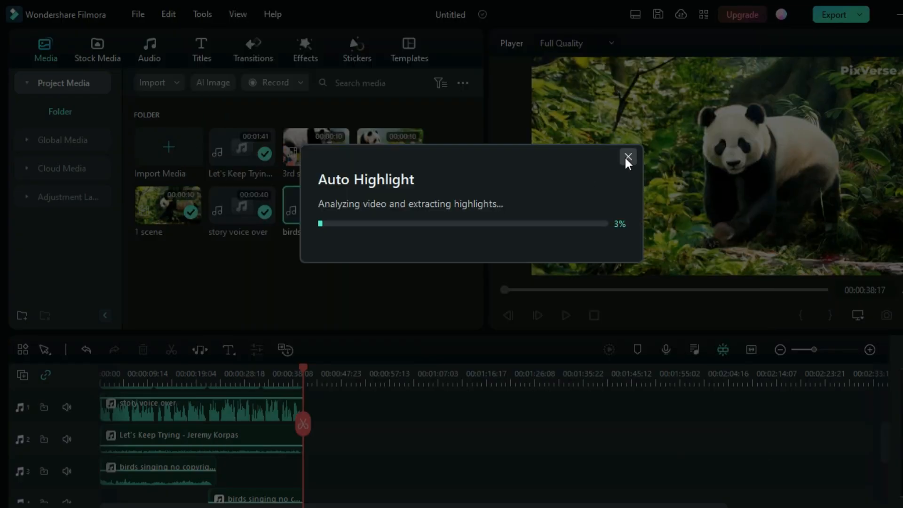
{"action": "left_click", "coordinate": [625, 157]}
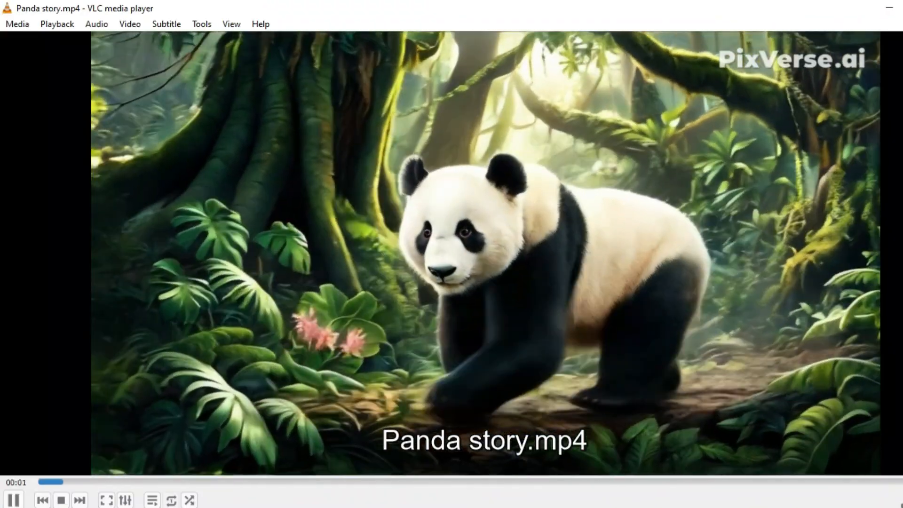